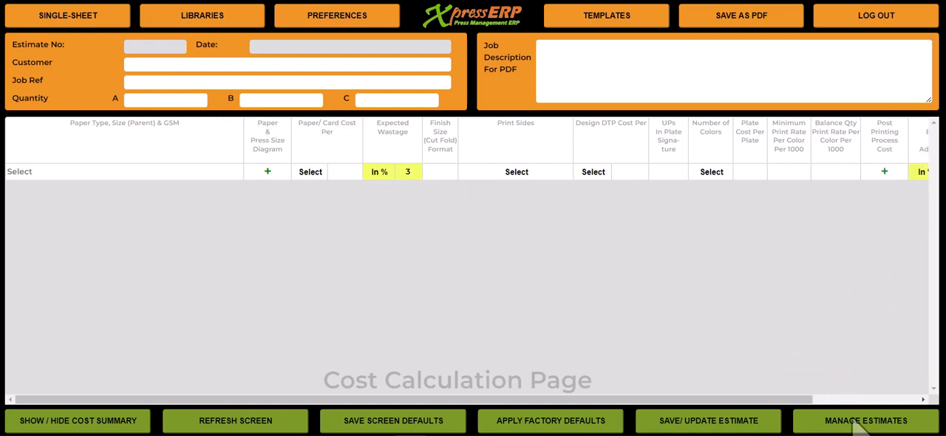
Open the saved estimates list and filter it to the Single Sheet module.
{"action": "left_click", "coordinate": [857, 423]}
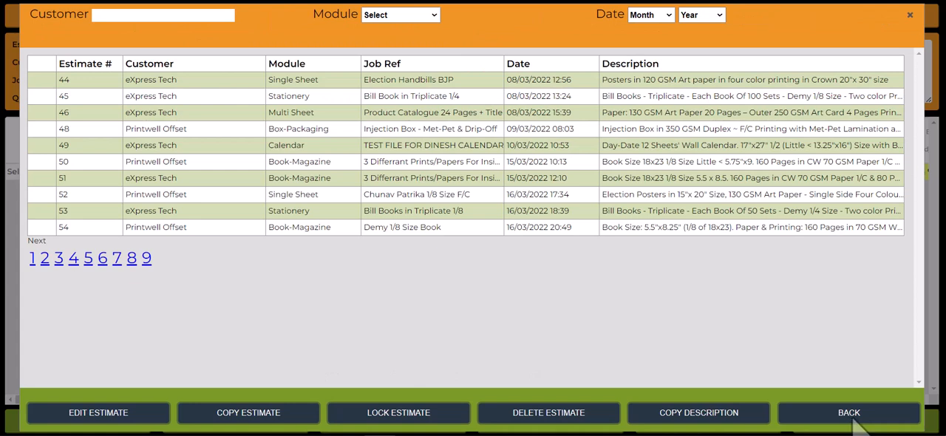
{"action": "left_click", "coordinate": [433, 15]}
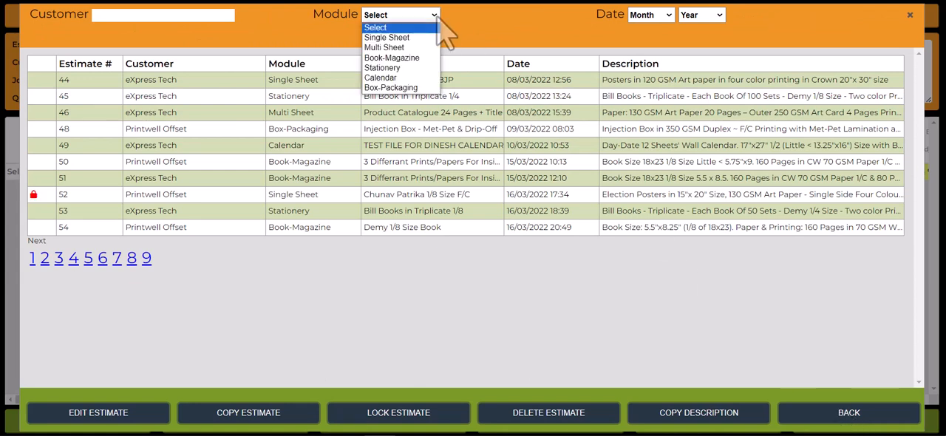
{"action": "key", "text": "Down"}
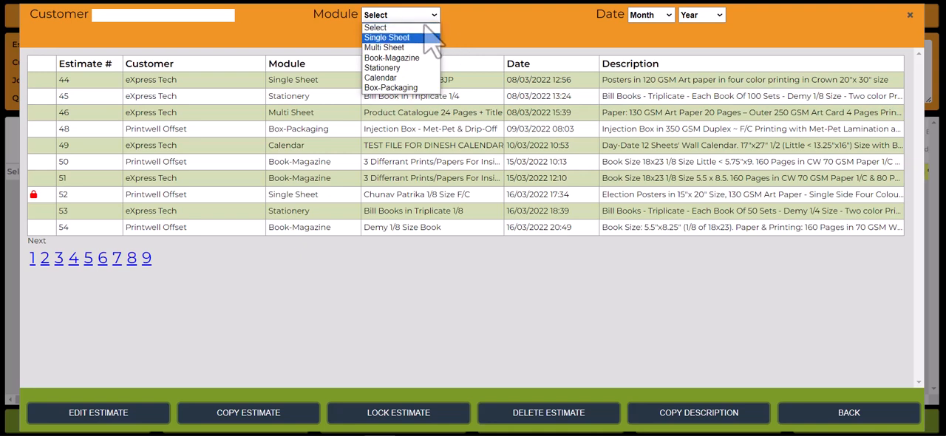
{"action": "key", "text": "Return"}
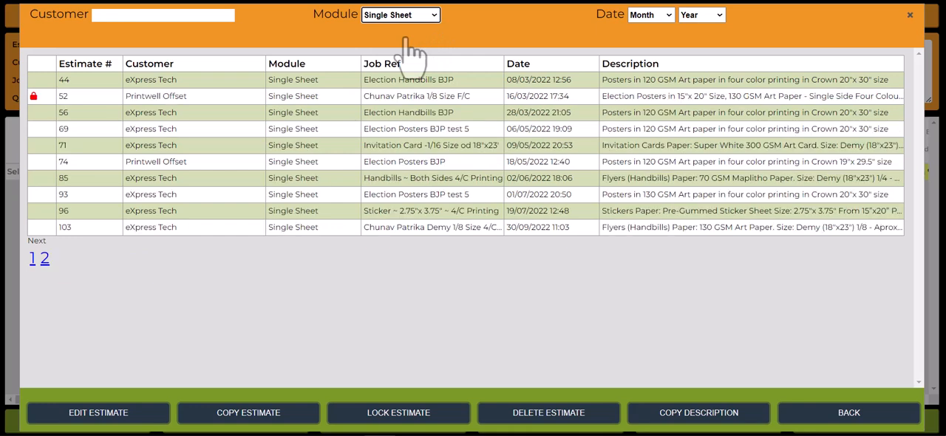
Copy the "Chunav Patrika Demy 1/8 Size 4/C Printing" estimate dated 30/09/2022 into a new job and accept the rates notice.
{"action": "left_click", "coordinate": [71, 229]}
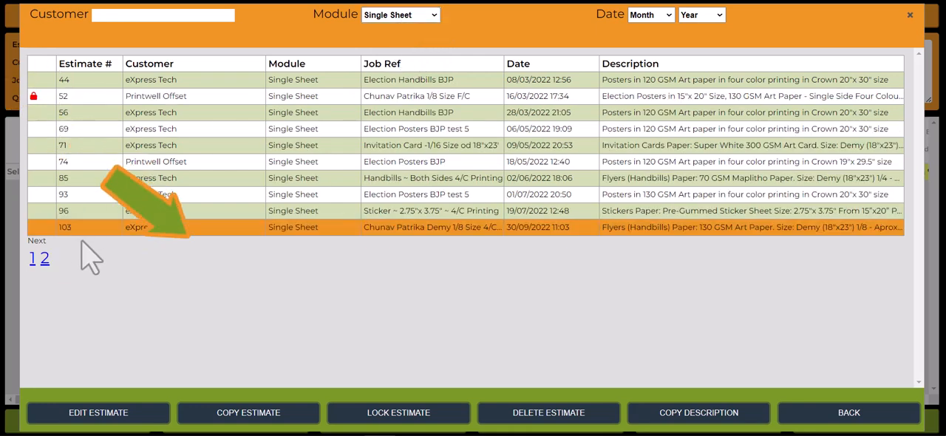
{"action": "left_click", "coordinate": [264, 418]}
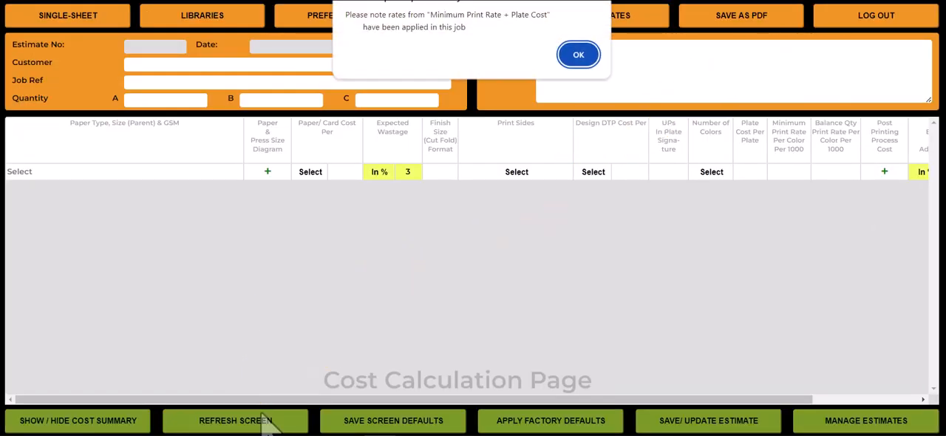
{"action": "left_click", "coordinate": [574, 60]}
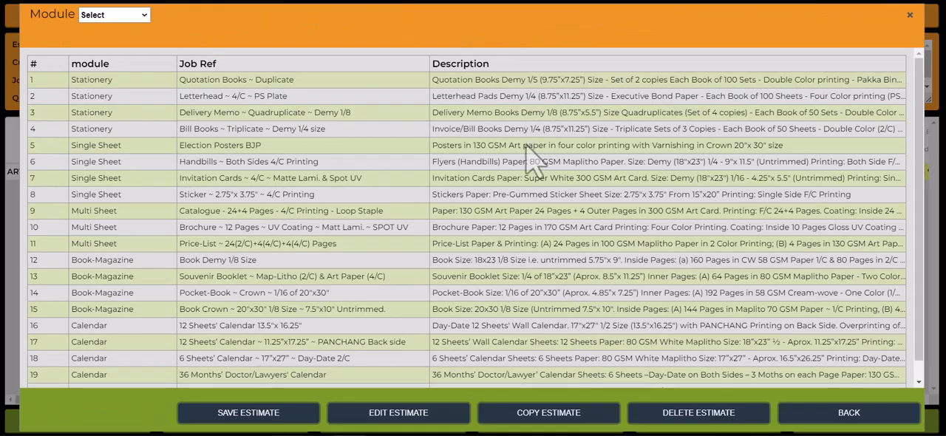
View the list of estimate templates, return to the job and show its cost summary.
{"action": "left_click", "coordinate": [604, 22]}
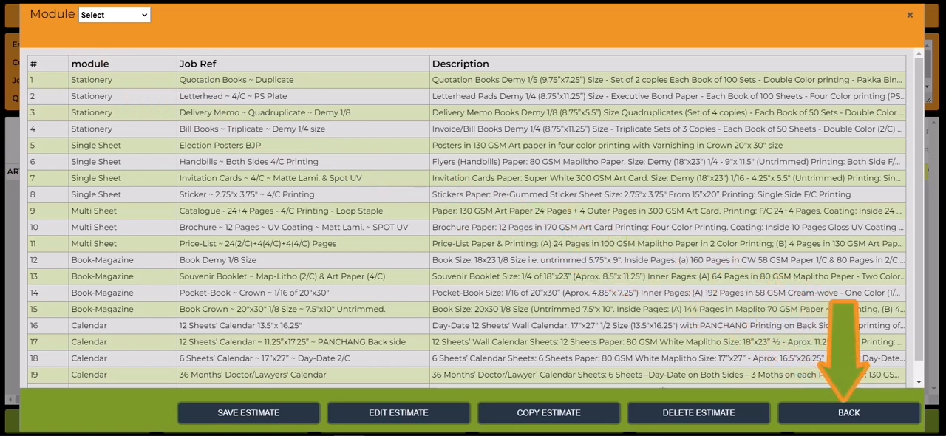
{"action": "left_click", "coordinate": [848, 419]}
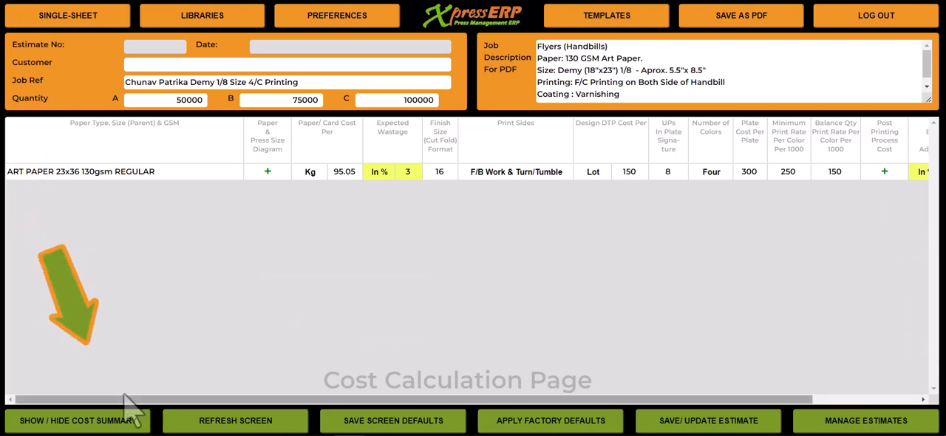
{"action": "left_click", "coordinate": [107, 425]}
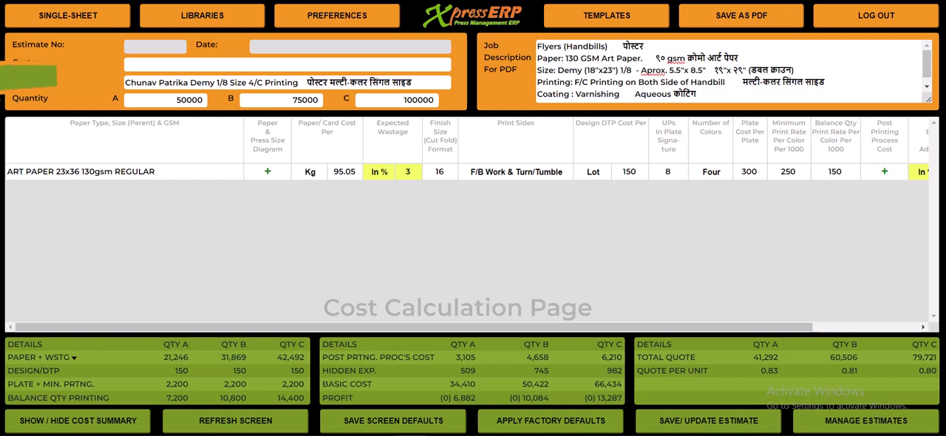
Set the job quantities to 5000 for A, 7500 for B and 10000 for C.
{"action": "left_click", "coordinate": [148, 104]}
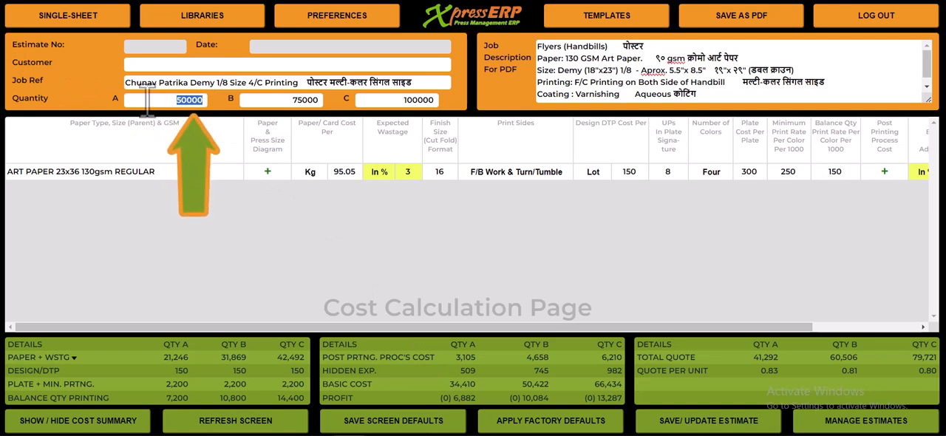
{"action": "type", "text": "5000"}
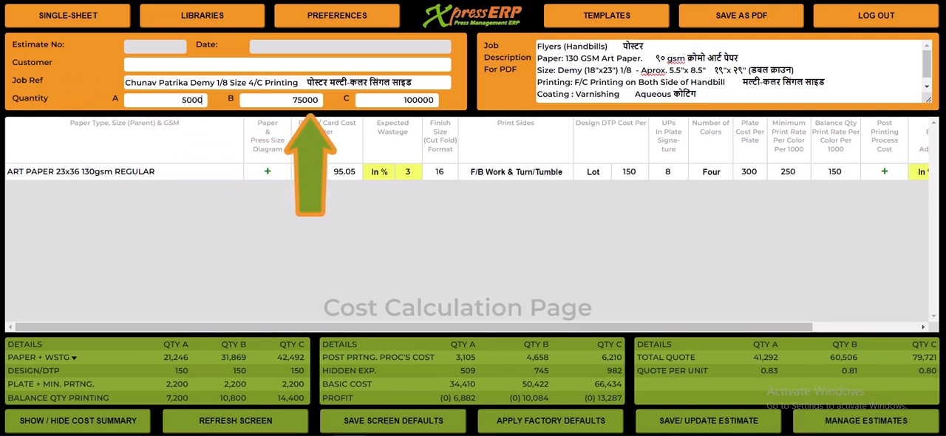
{"action": "key", "text": "Tab"}
{"action": "type", "text": "7500"}
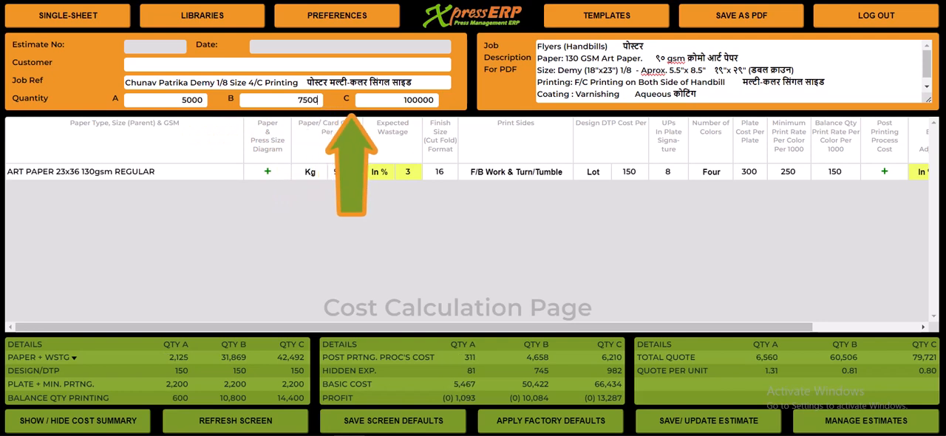
{"action": "key", "text": "Tab"}
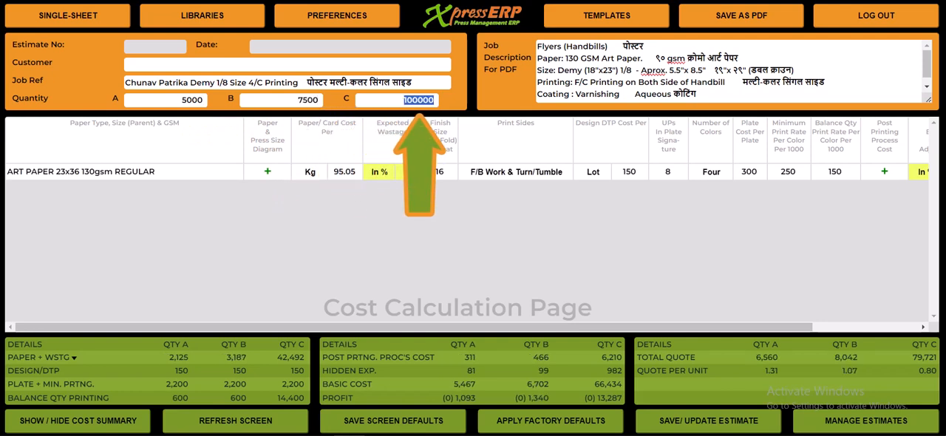
{"action": "type", "text": "1000"}
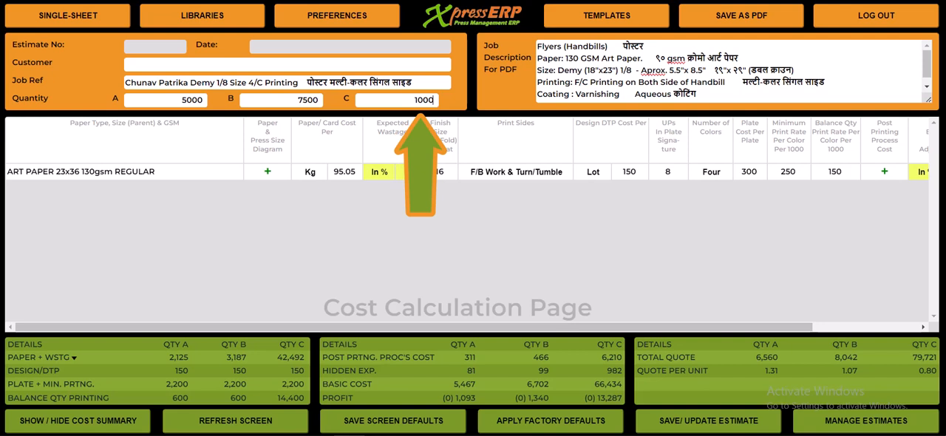
{"action": "type", "text": "0"}
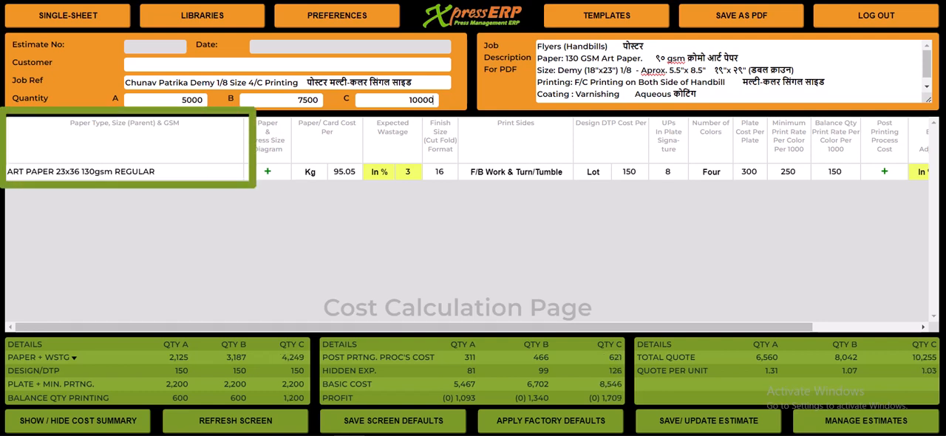
Filter the paper library by height 40 and 90 GSM, and apply CHROMO ART PAPER 30x40 90gsm REGULAR to the job.
{"action": "mouse_move", "coordinate": [141, 172]}
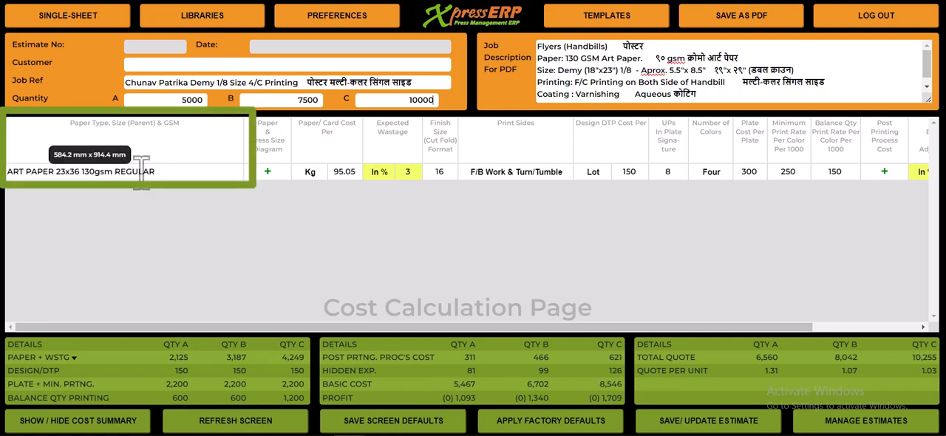
{"action": "double_click", "coordinate": [141, 171]}
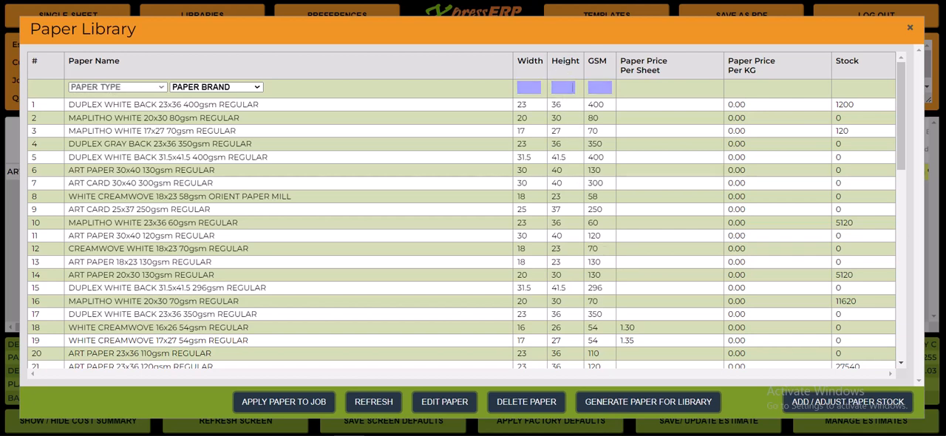
{"action": "type", "text": "40"}
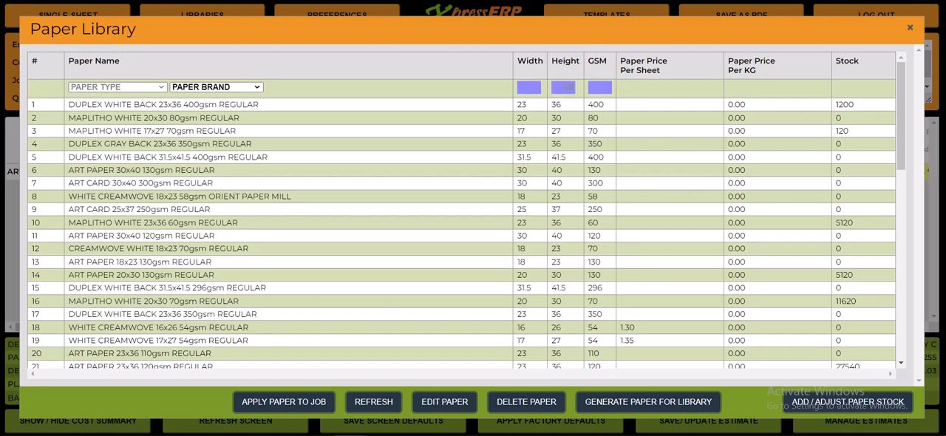
{"action": "key", "text": "Tab"}
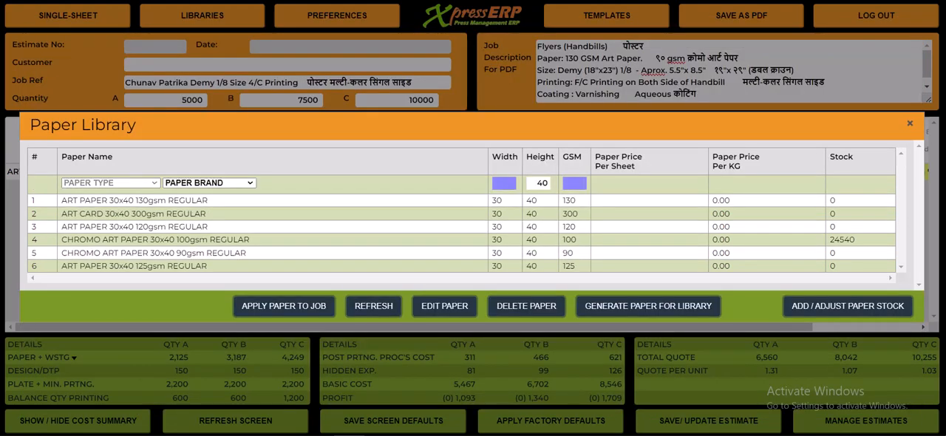
{"action": "type", "text": "90"}
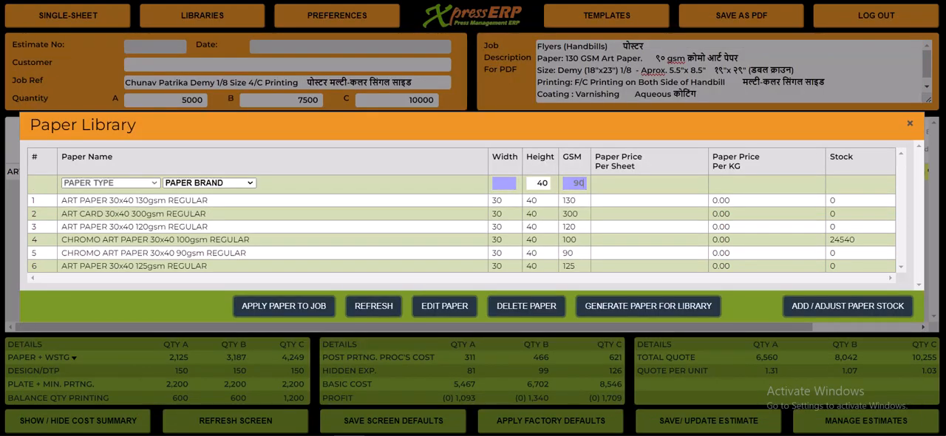
{"action": "key", "text": "Return"}
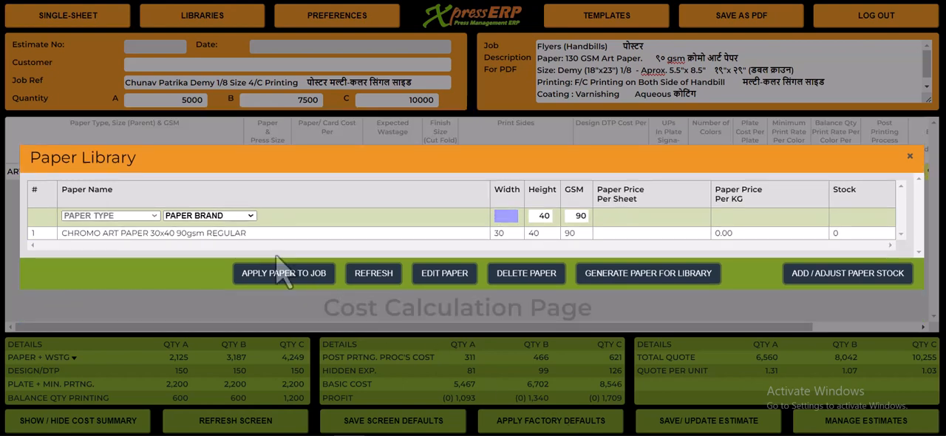
{"action": "left_click", "coordinate": [238, 234]}
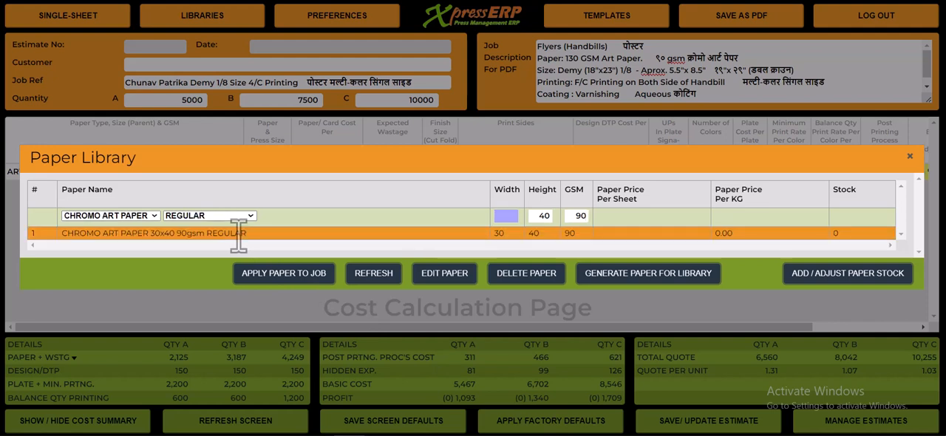
{"action": "left_click", "coordinate": [285, 275]}
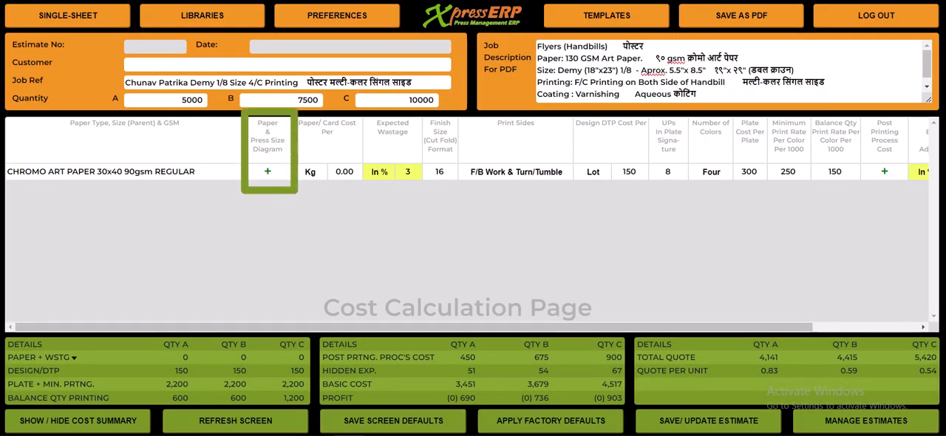
Set the closed finish size to 19.00 x 29.00 in the job's paper and press layout.
{"action": "left_click", "coordinate": [268, 172]}
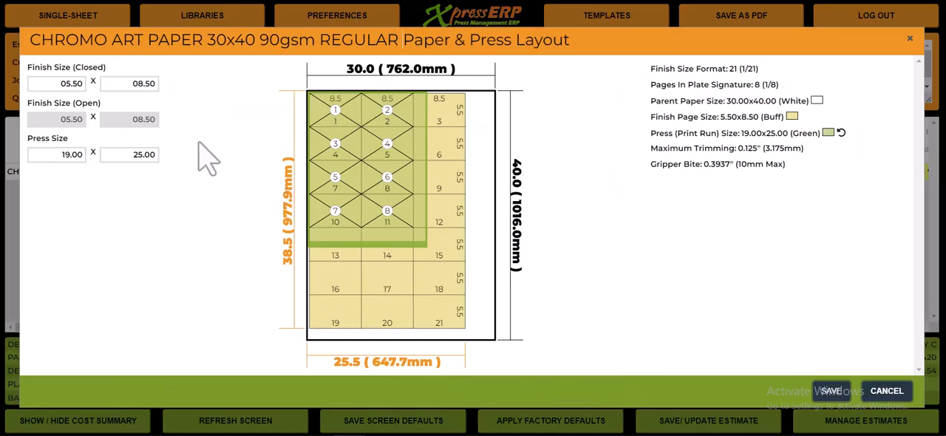
{"action": "left_click", "coordinate": [59, 83]}
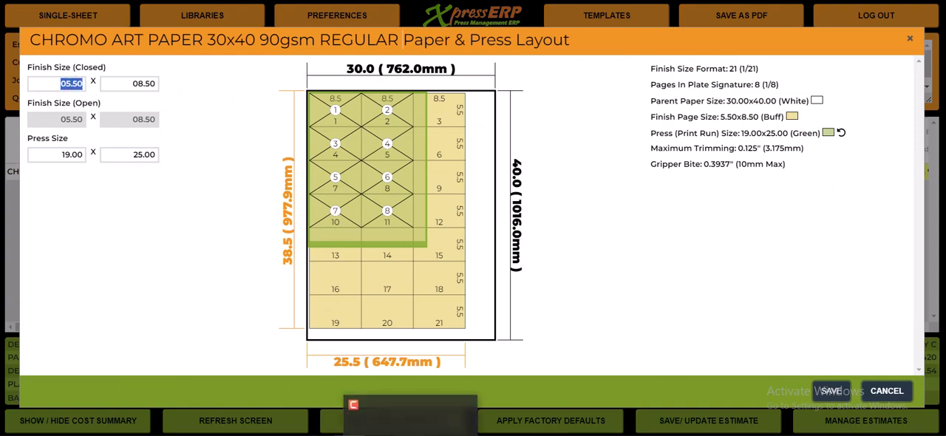
{"action": "type", "text": "19"}
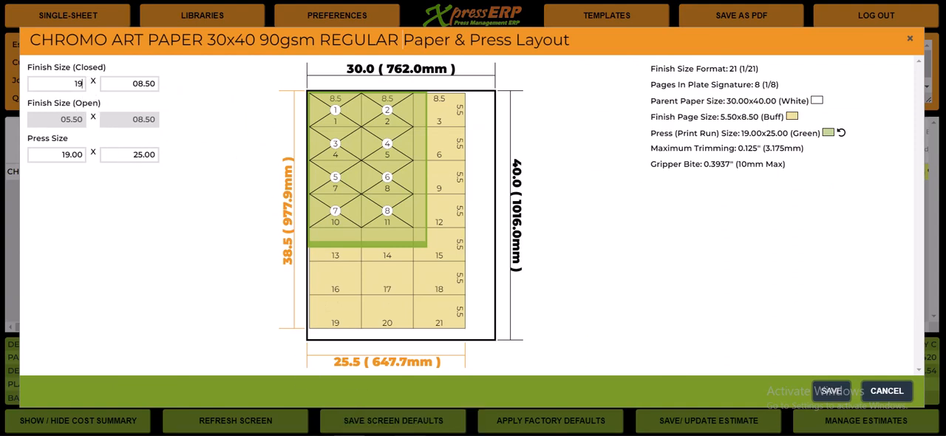
{"action": "key", "text": "Tab"}
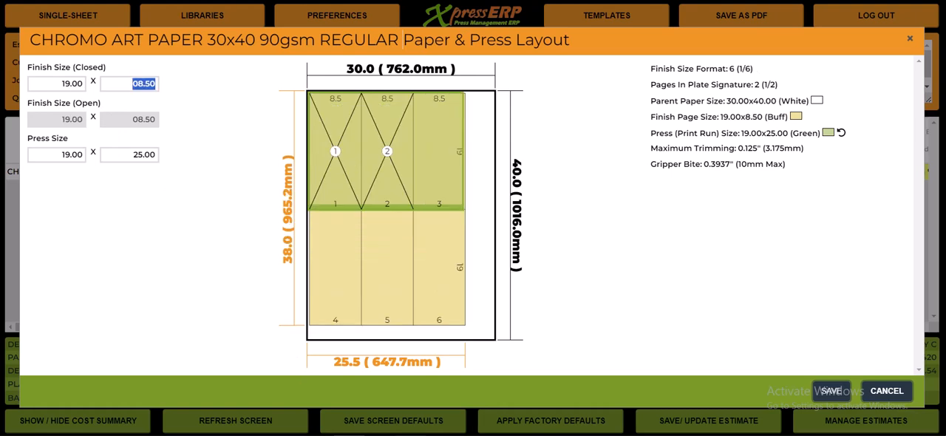
{"action": "type", "text": "25"}
{"action": "key", "text": "Tab"}
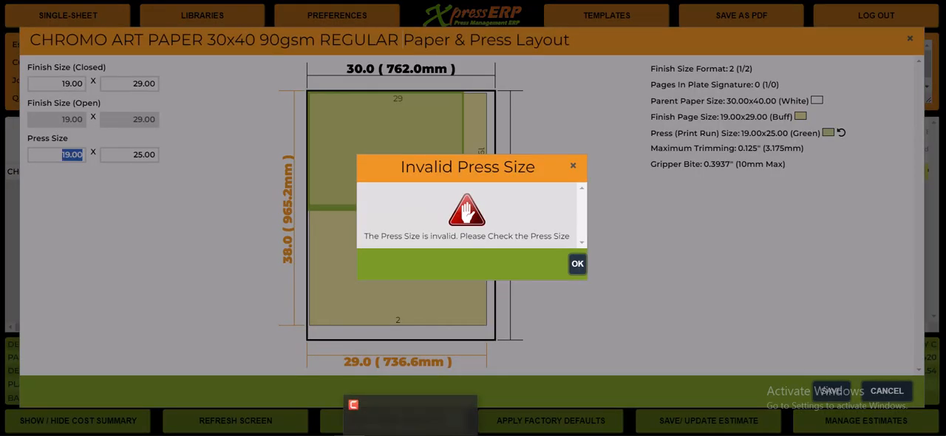
{"action": "left_click", "coordinate": [577, 264]}
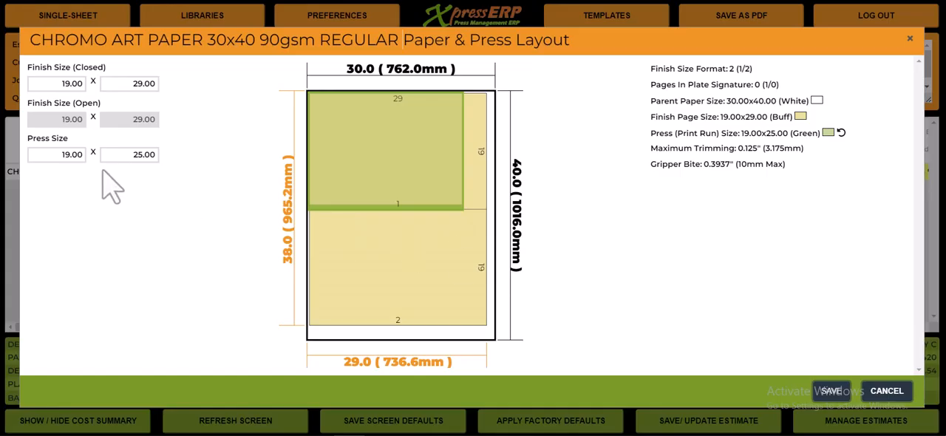
Set the press size to 20.00 x 30.00 and save the paper and press layout.
{"action": "left_click", "coordinate": [78, 154]}
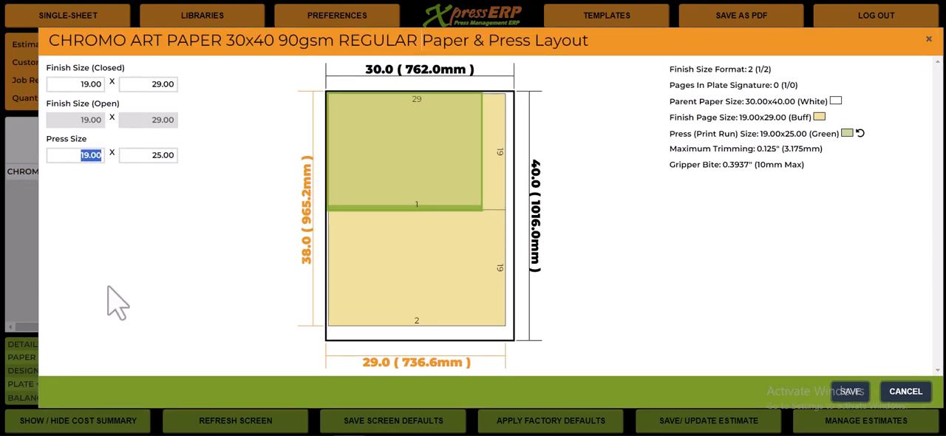
{"action": "type", "text": "20"}
{"action": "key", "text": "Tab"}
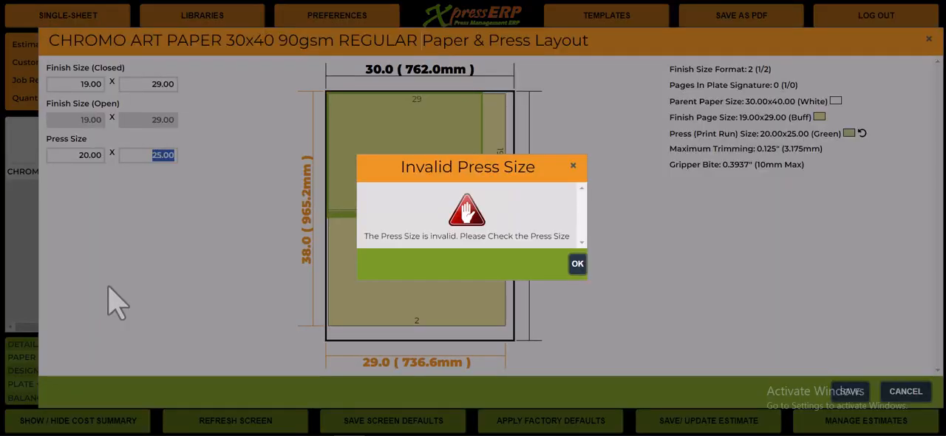
{"action": "type", "text": "30"}
{"action": "key", "text": "Return"}
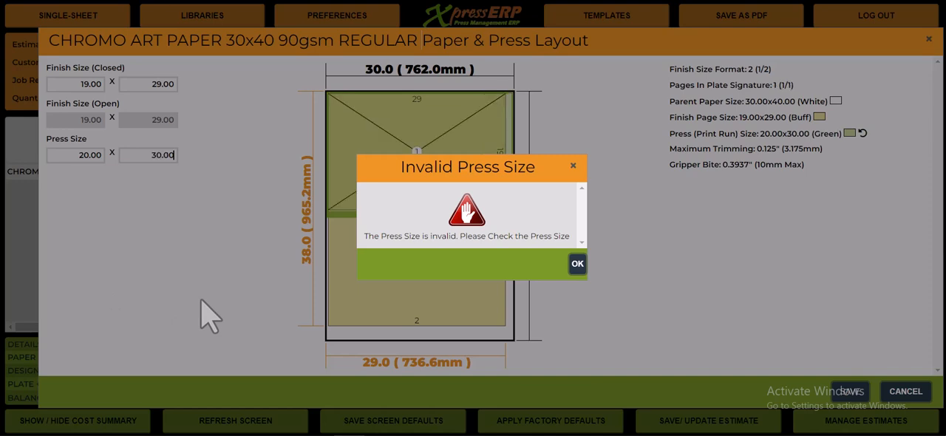
{"action": "left_click", "coordinate": [577, 264]}
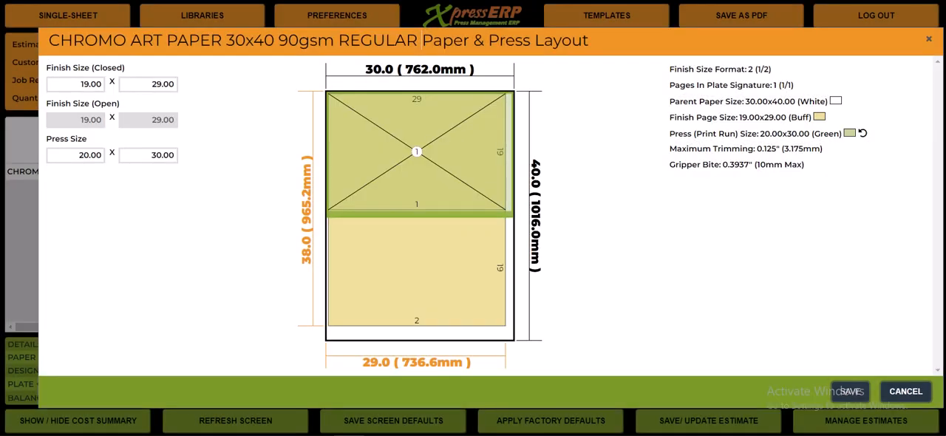
{"action": "left_click", "coordinate": [848, 391]}
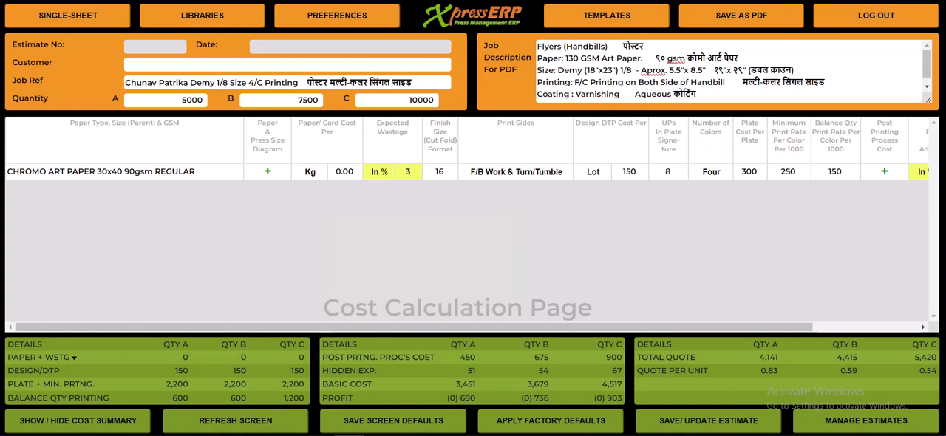
Set the cost of the chromo art paper to 92 per Kg.
{"action": "left_click", "coordinate": [308, 174]}
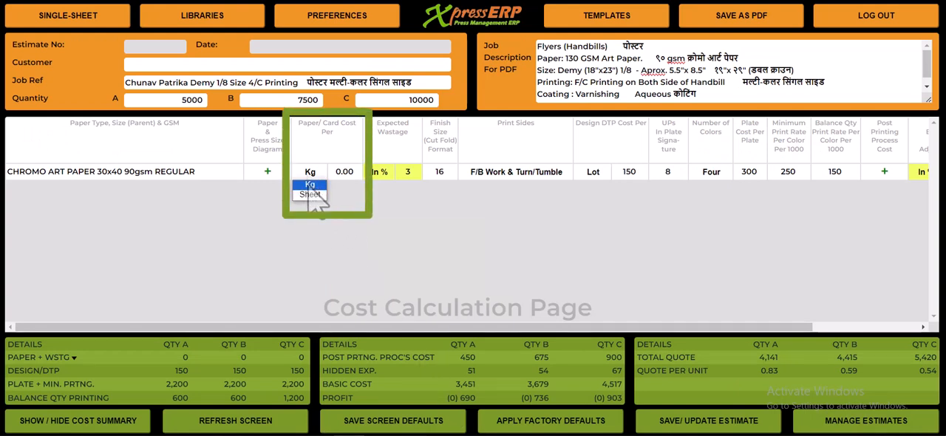
{"action": "left_click", "coordinate": [307, 185]}
{"action": "left_click_drag", "start_coordinate": [336, 174], "coordinate": [358, 175]}
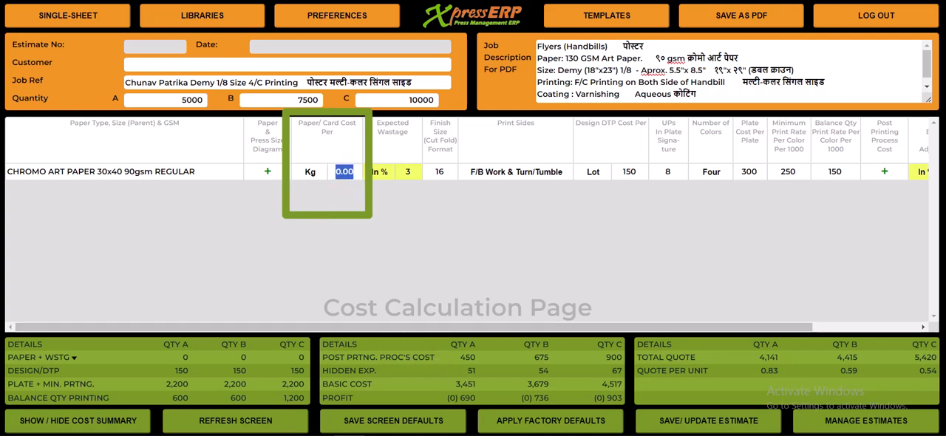
{"action": "type", "text": "92"}
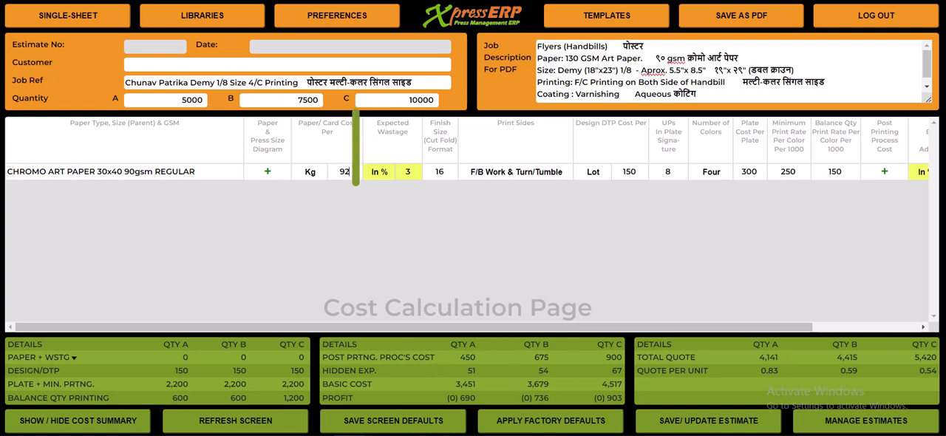
{"action": "key", "text": "Tab"}
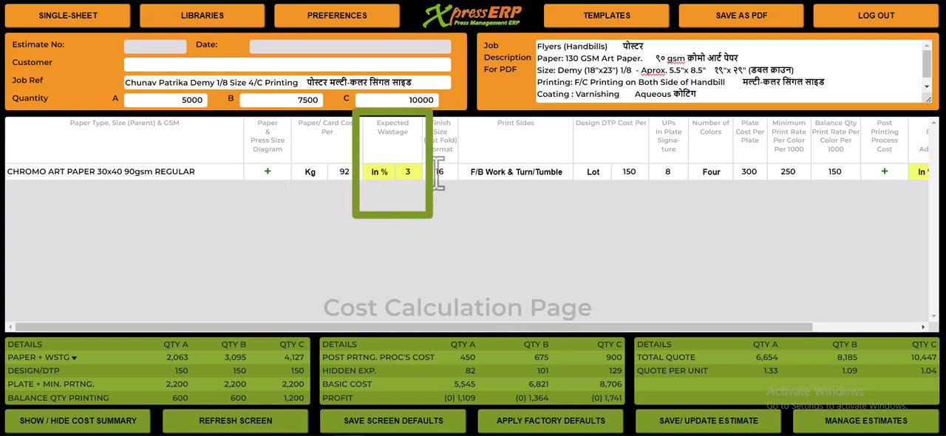
Set the expected wastage to 4 percent and the finish size (cut fold) format to 2.
{"action": "double_click", "coordinate": [405, 172]}
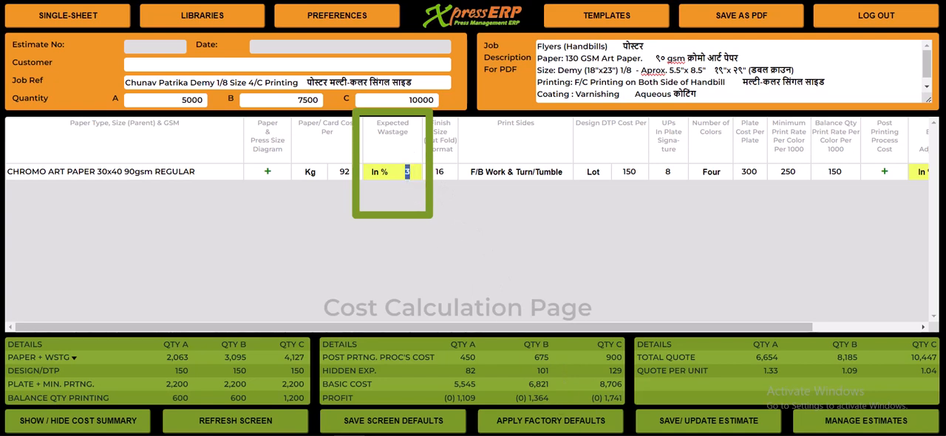
{"action": "type", "text": "4"}
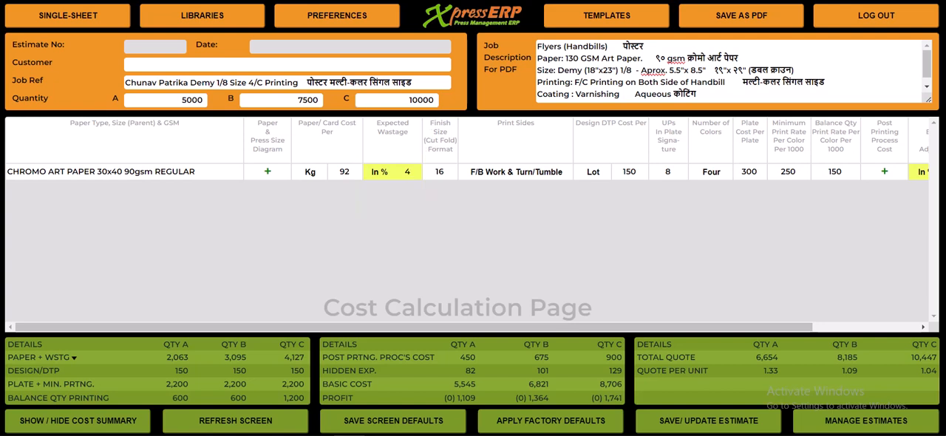
{"action": "double_click", "coordinate": [436, 171]}
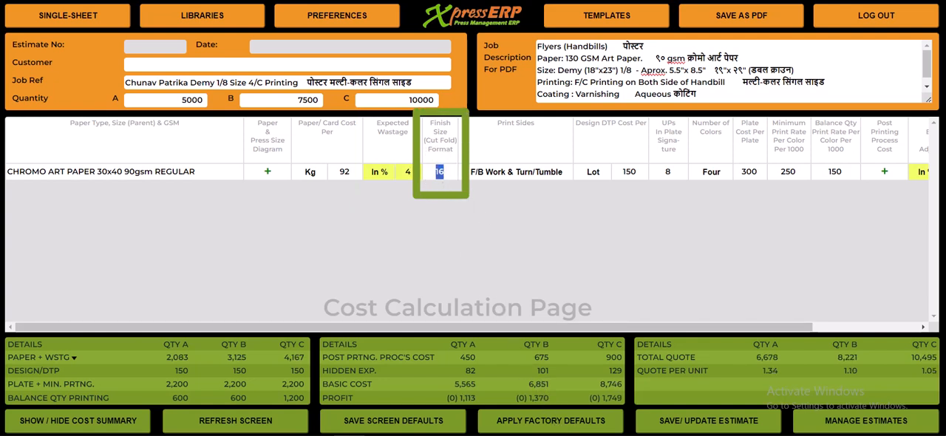
{"action": "type", "text": "2"}
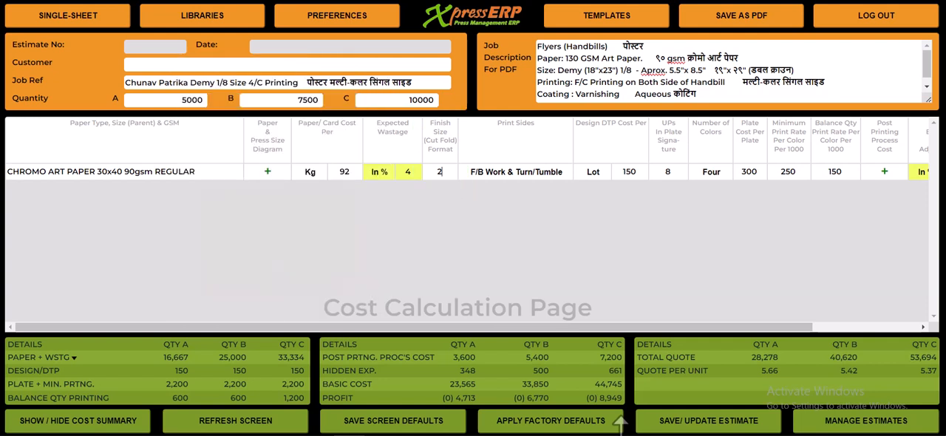
Set the print sides to Front Only and the design DTP cost to 800 per Lot.
{"action": "left_click", "coordinate": [508, 176]}
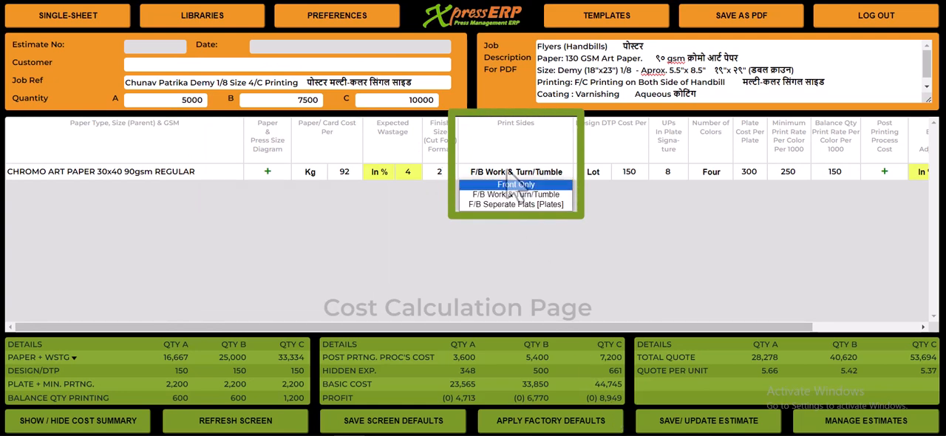
{"action": "left_click", "coordinate": [515, 184]}
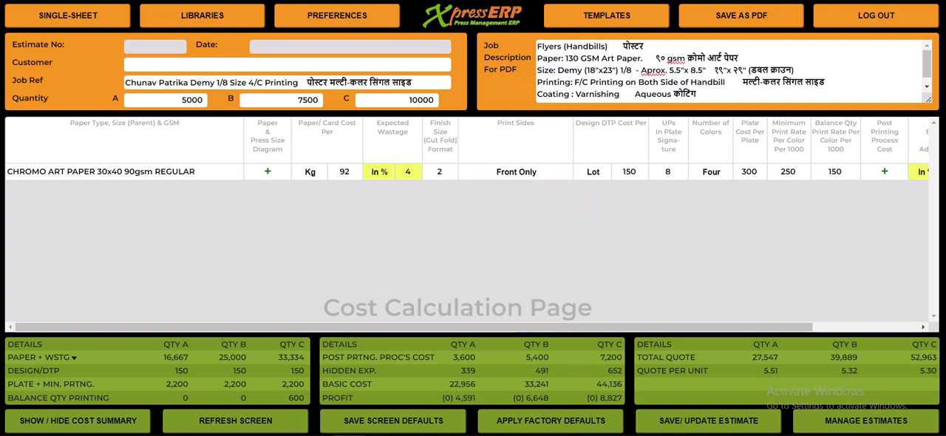
{"action": "left_click", "coordinate": [596, 173]}
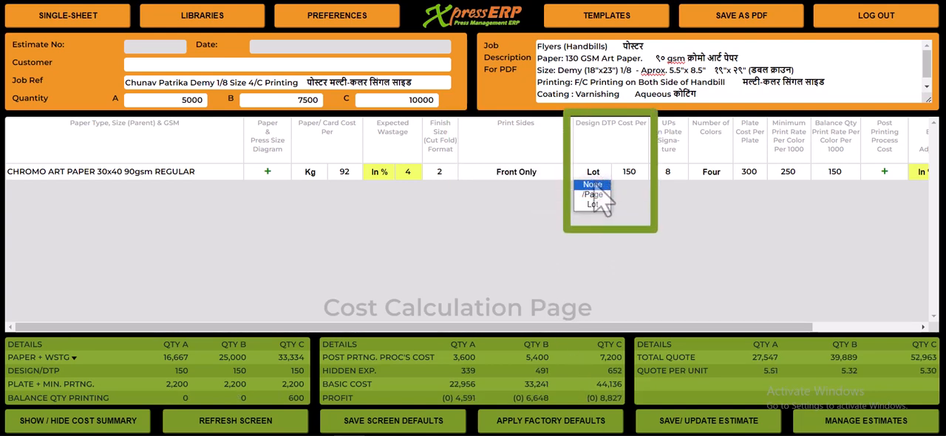
{"action": "left_click", "coordinate": [597, 205]}
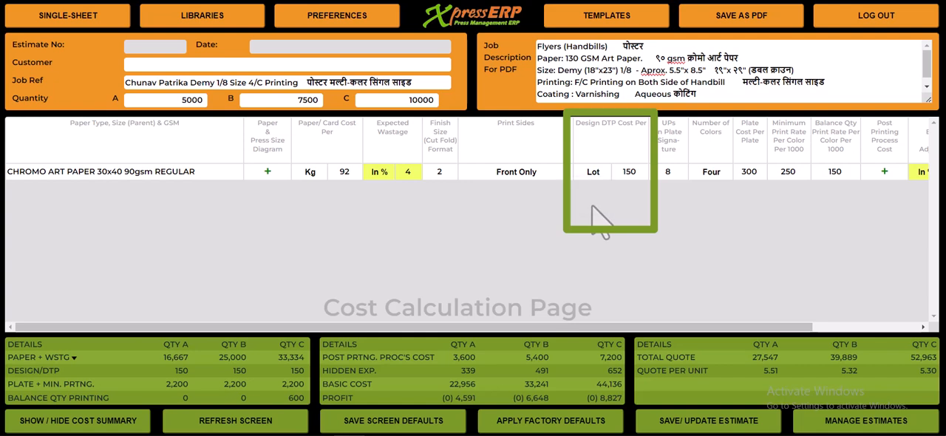
{"action": "double_click", "coordinate": [628, 171]}
{"action": "type", "text": "800"}
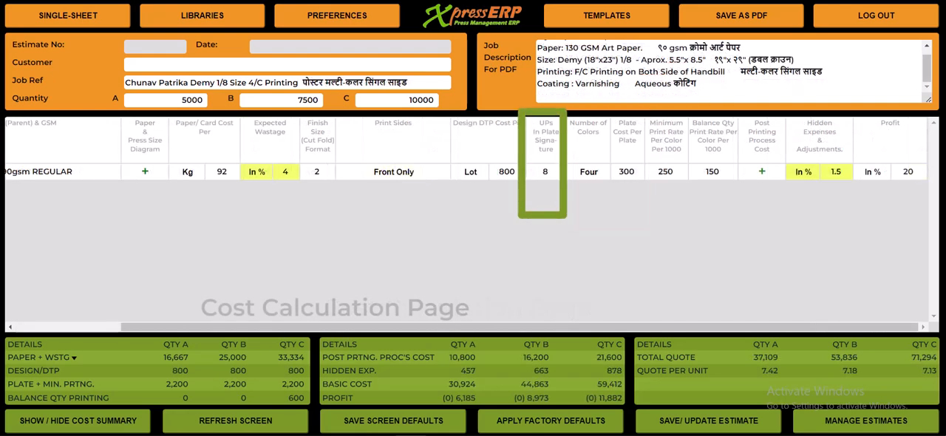
Set the UPs in plate signature to 1 and the number of colors to Four.
{"action": "double_click", "coordinate": [543, 171]}
{"action": "type", "text": "1"}
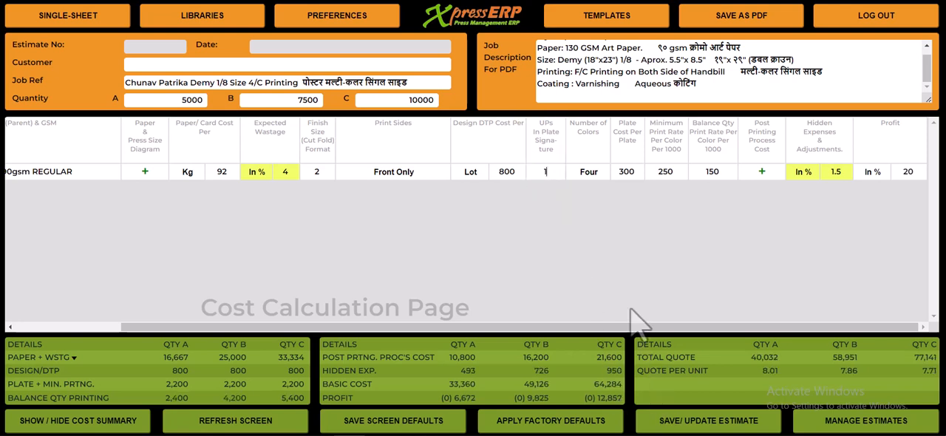
{"action": "left_click", "coordinate": [594, 177]}
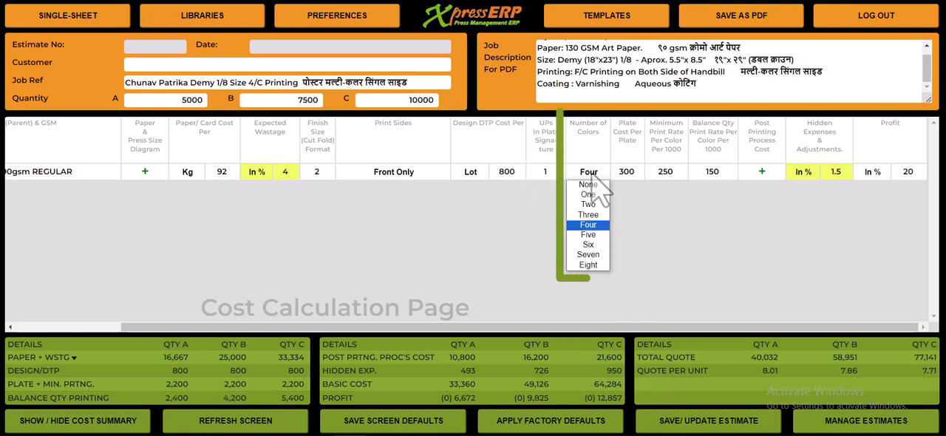
{"action": "left_click", "coordinate": [584, 225]}
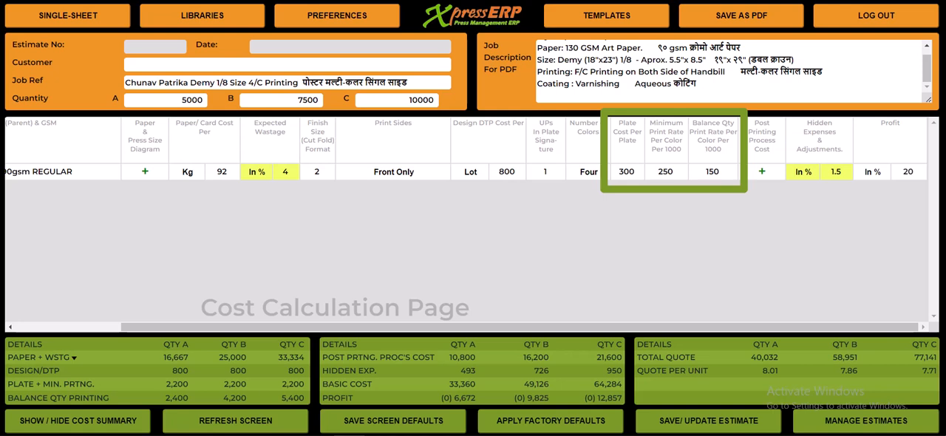
Set the plate cost to 450, the minimum print rate to 400 and the balance quantity print rate to 225 per color per 1000.
{"action": "double_click", "coordinate": [619, 170]}
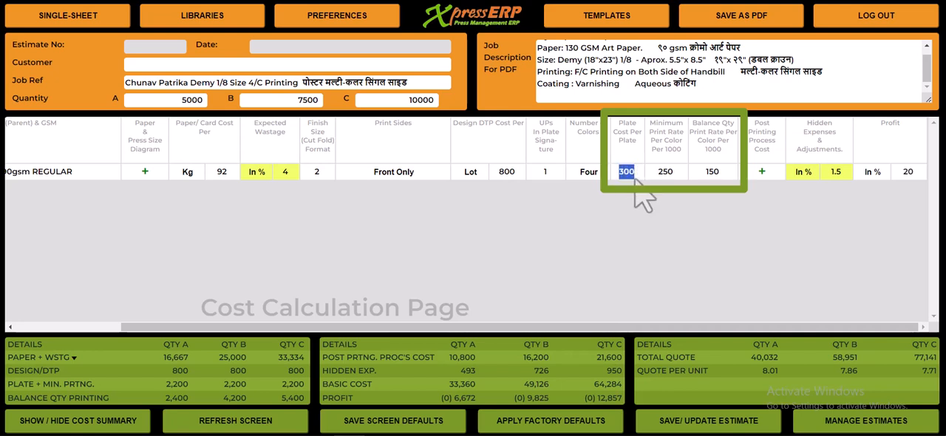
{"action": "type", "text": "45"}
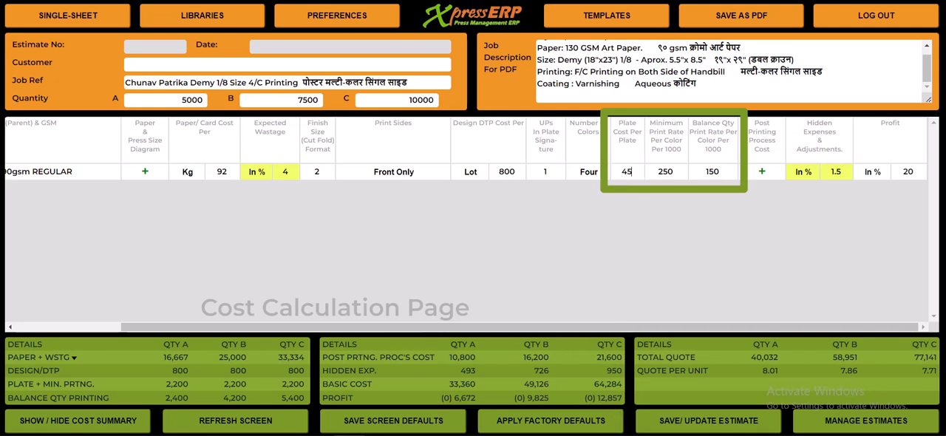
{"action": "type", "text": "0"}
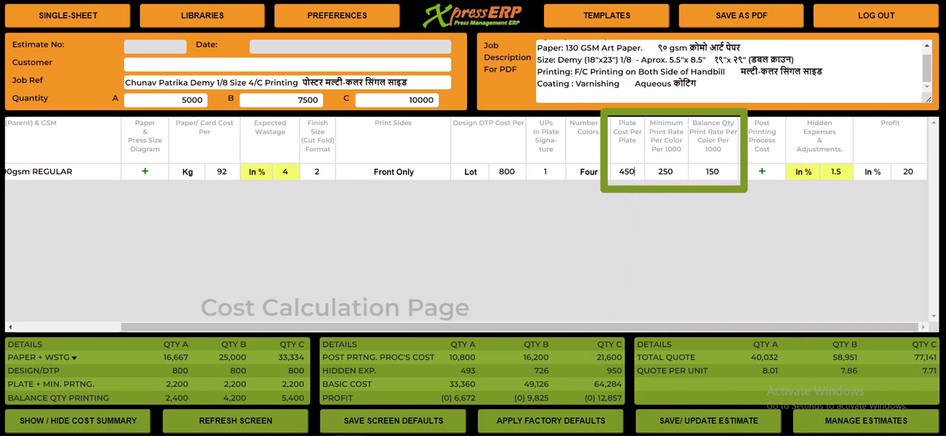
{"action": "key", "text": "Tab"}
{"action": "type", "text": "400"}
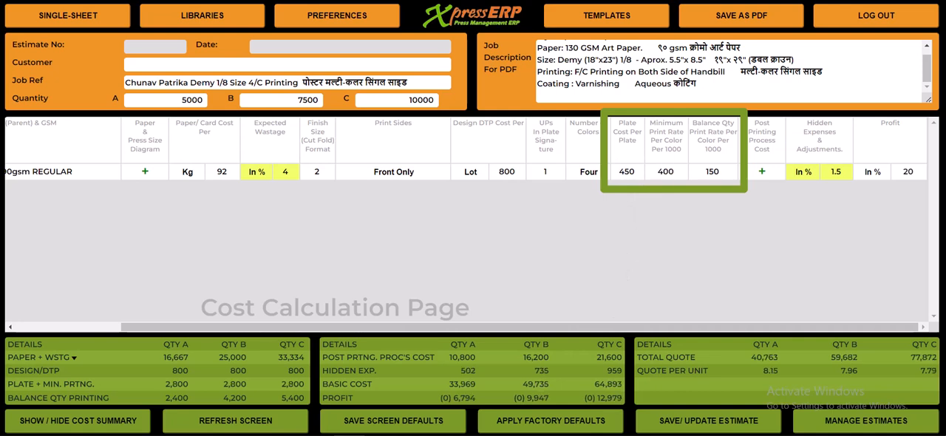
{"action": "key", "text": "Tab"}
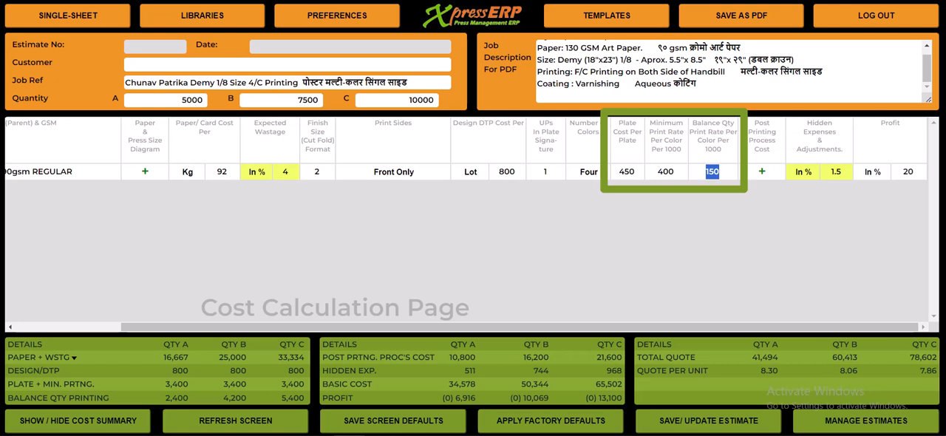
{"action": "type", "text": "225"}
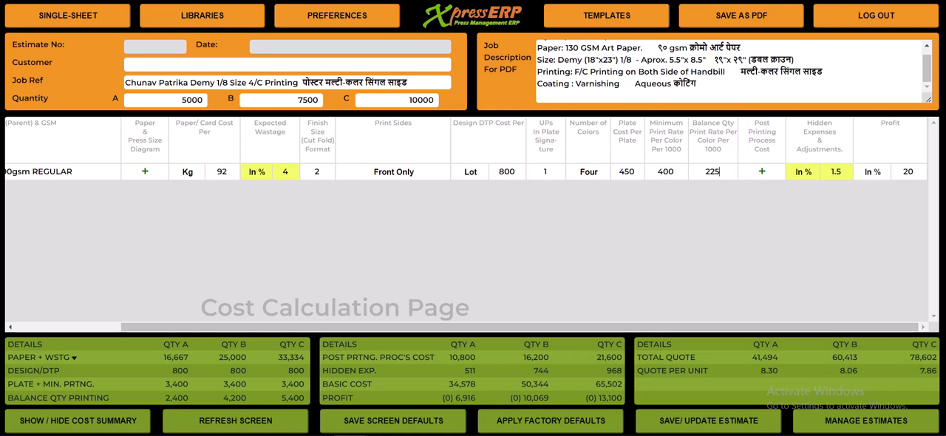
{"action": "key", "text": "Tab"}
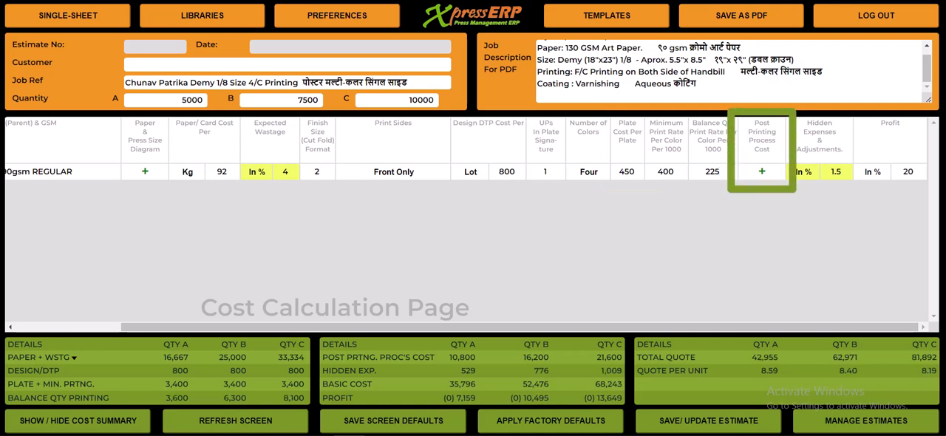
Replace Varnishing with Aqueous Coating in the job's post printing process costs.
{"action": "left_click", "coordinate": [761, 171]}
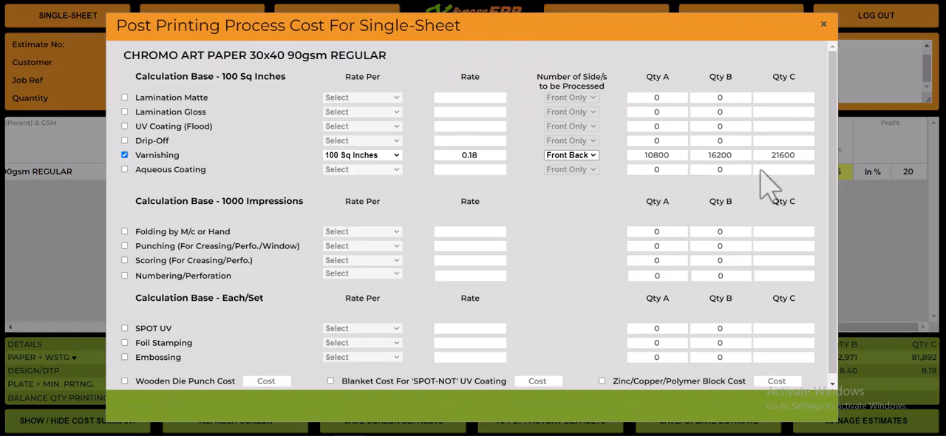
{"action": "left_click", "coordinate": [125, 157]}
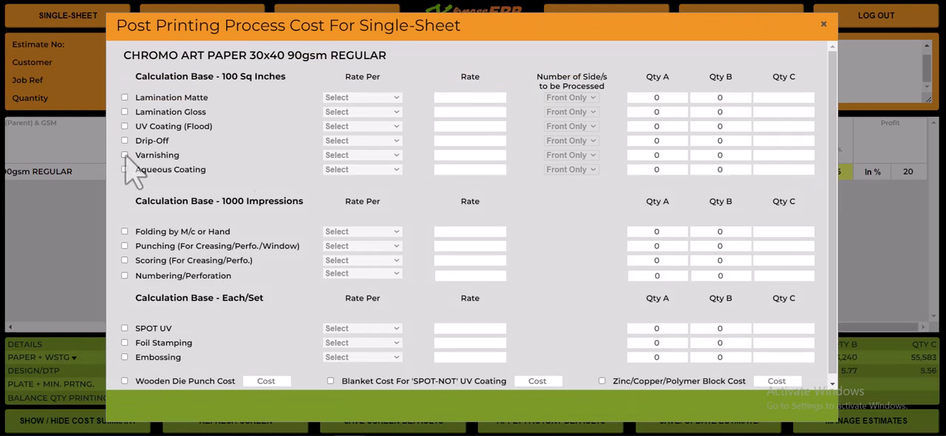
{"action": "left_click", "coordinate": [125, 169]}
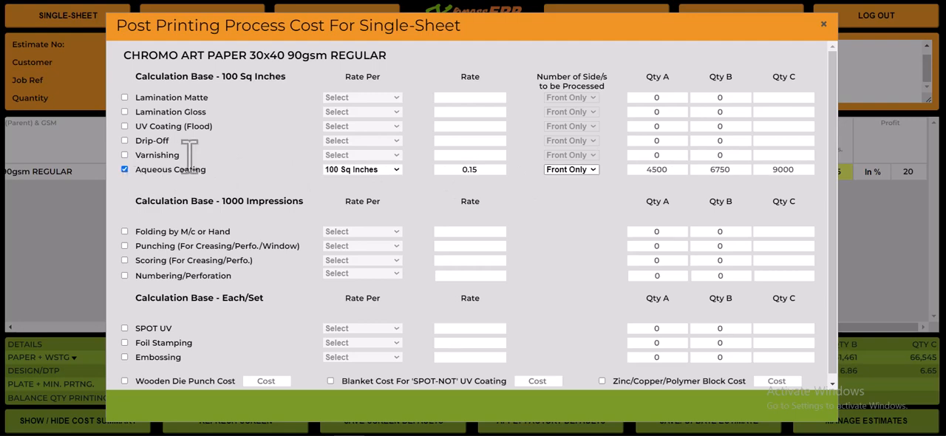
{"action": "left_click", "coordinate": [823, 24]}
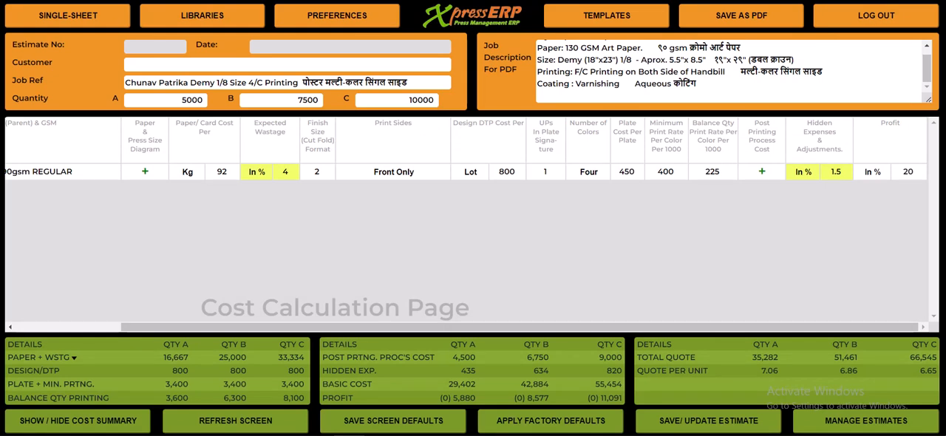
Set the job's profit to 25 percent.
{"action": "double_click", "coordinate": [906, 171]}
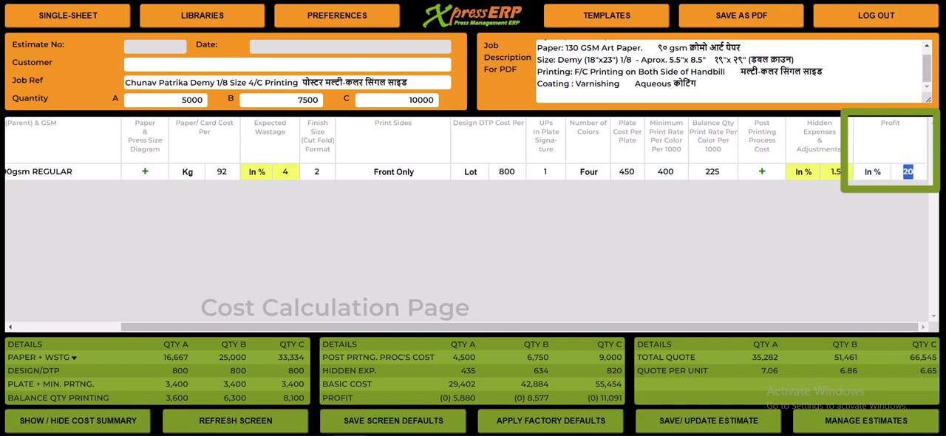
{"action": "type", "text": "25"}
{"action": "key", "text": "Return"}
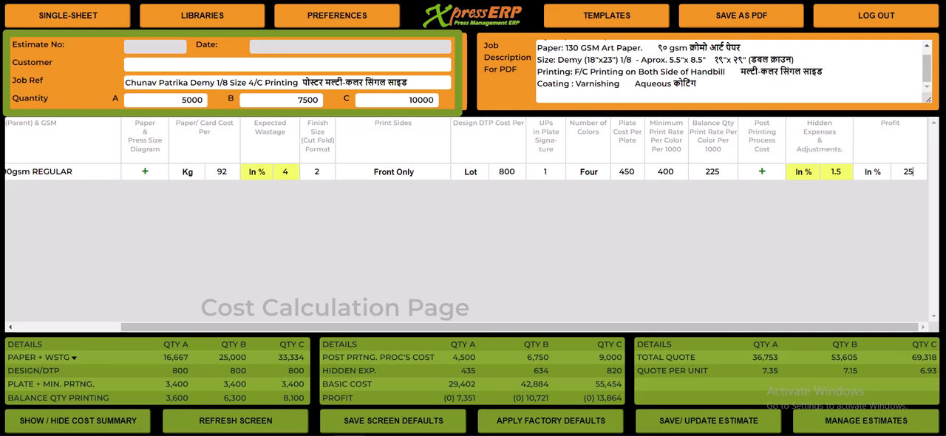
Assign the customer eXpress Tech to the job and save the estimate.
{"action": "left_click", "coordinate": [416, 65]}
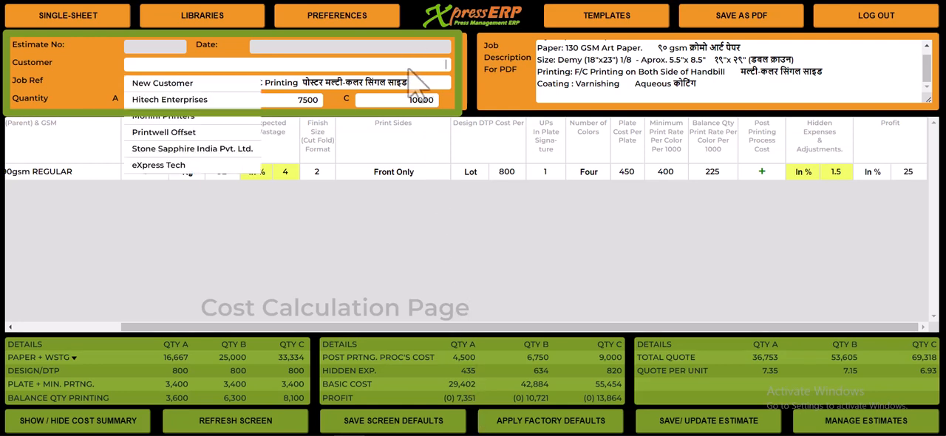
{"action": "left_click", "coordinate": [183, 165]}
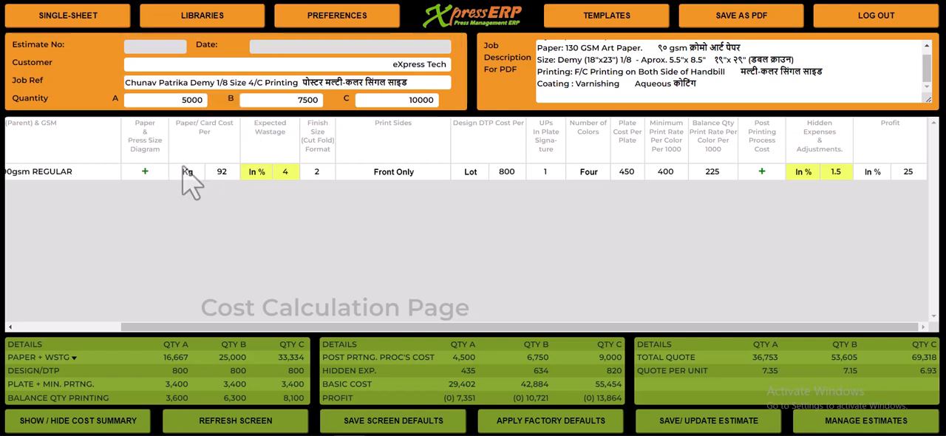
{"action": "left_click", "coordinate": [656, 420]}
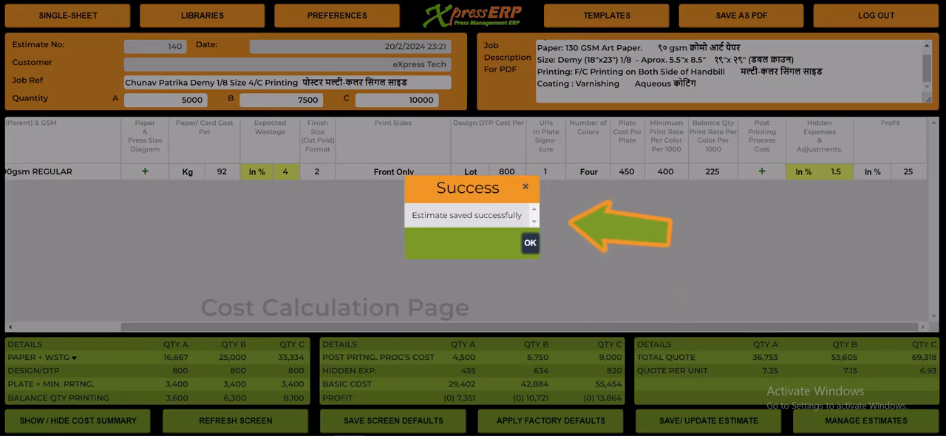
{"action": "left_click", "coordinate": [530, 243]}
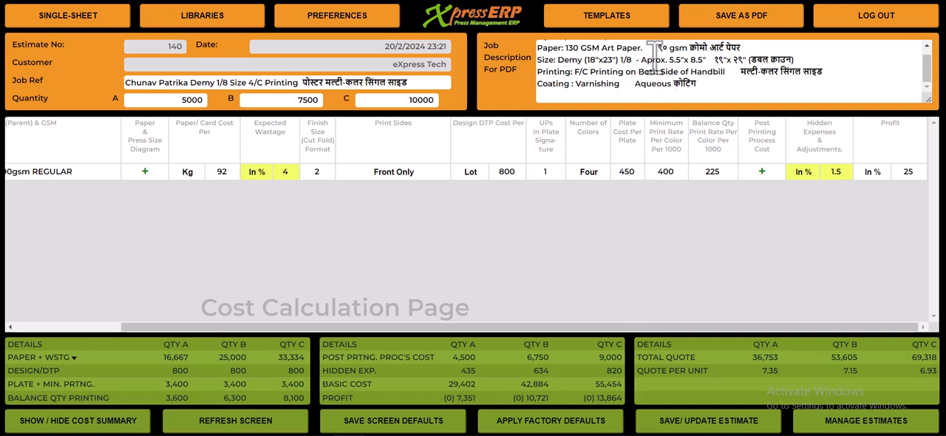
Remove the old handbill wording from the job description and job reference, keeping only the Hindi poster text, and save the updated estimate.
{"action": "scroll", "coordinate": [654, 50], "scroll_direction": "up", "scroll_amount": 2}
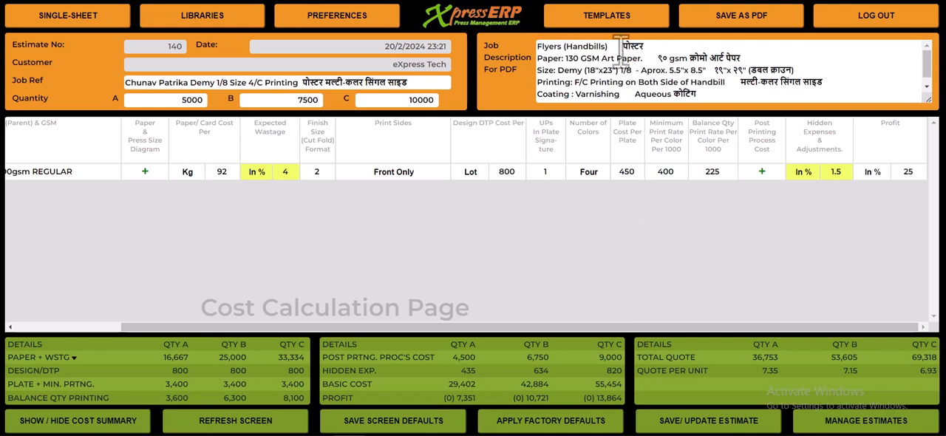
{"action": "left_click_drag", "start_coordinate": [619, 45], "coordinate": [537, 48]}
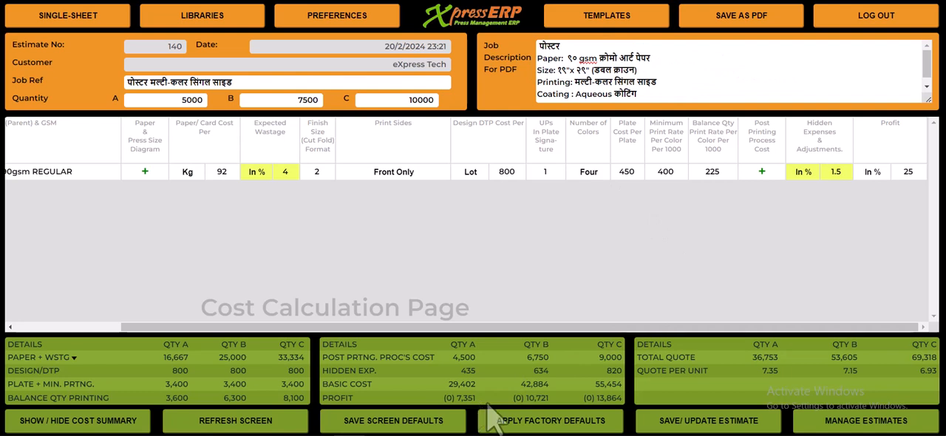
{"action": "left_click", "coordinate": [712, 427]}
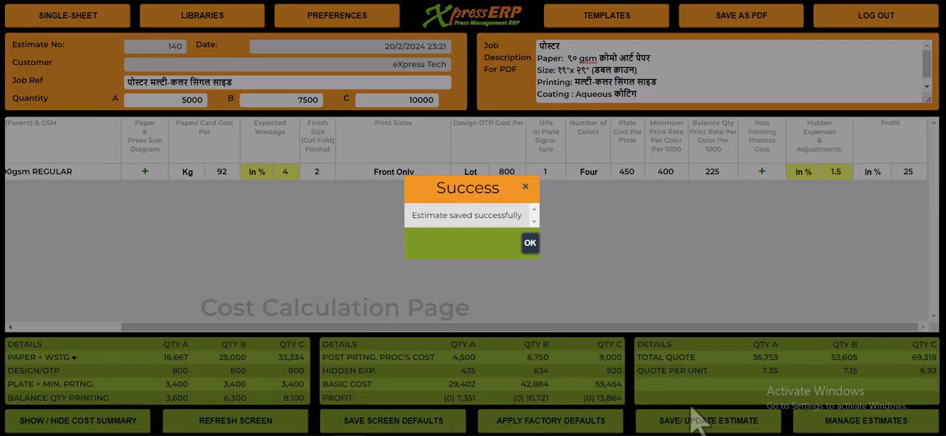
{"action": "left_click", "coordinate": [529, 244]}
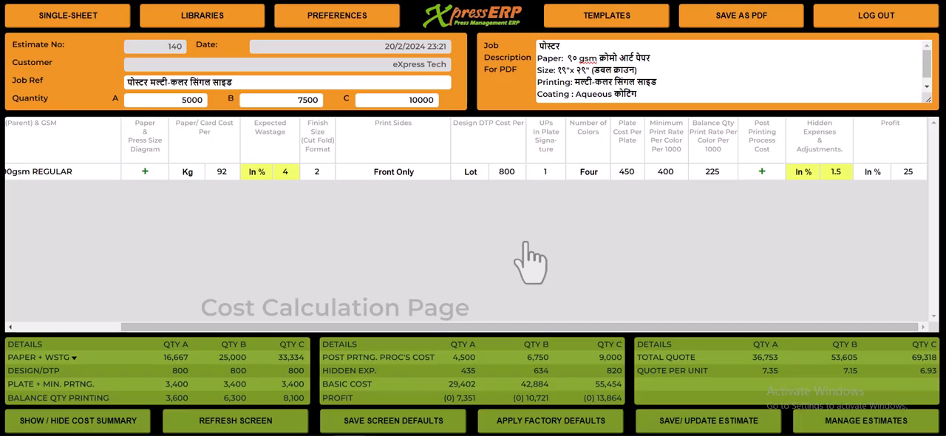